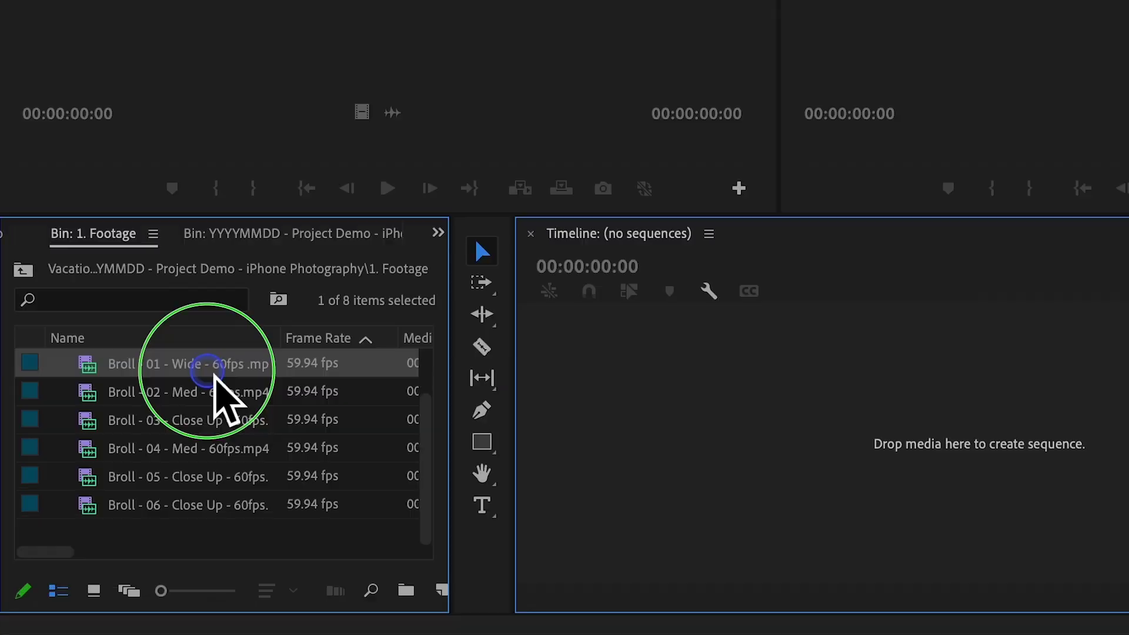
Show Media File Properties for Broll - 01 - Wide and highlight the .mp4 extension in its path.
right_click(222, 364)
scroll(384, 507, down, 10)
scroll(403, 341, down, 1)
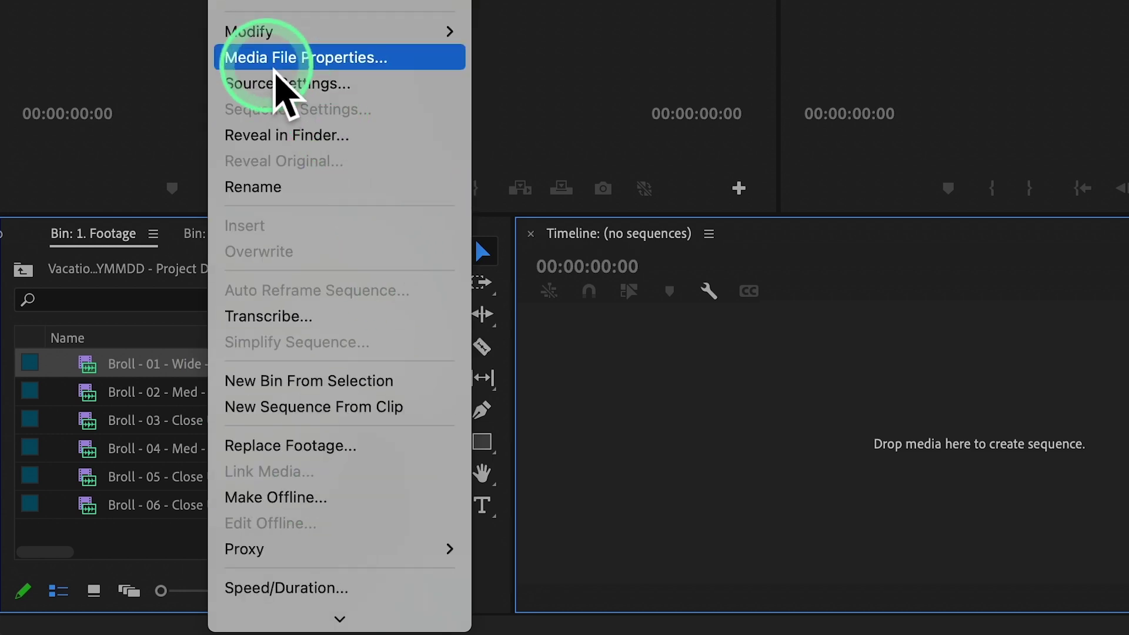
click(413, 63)
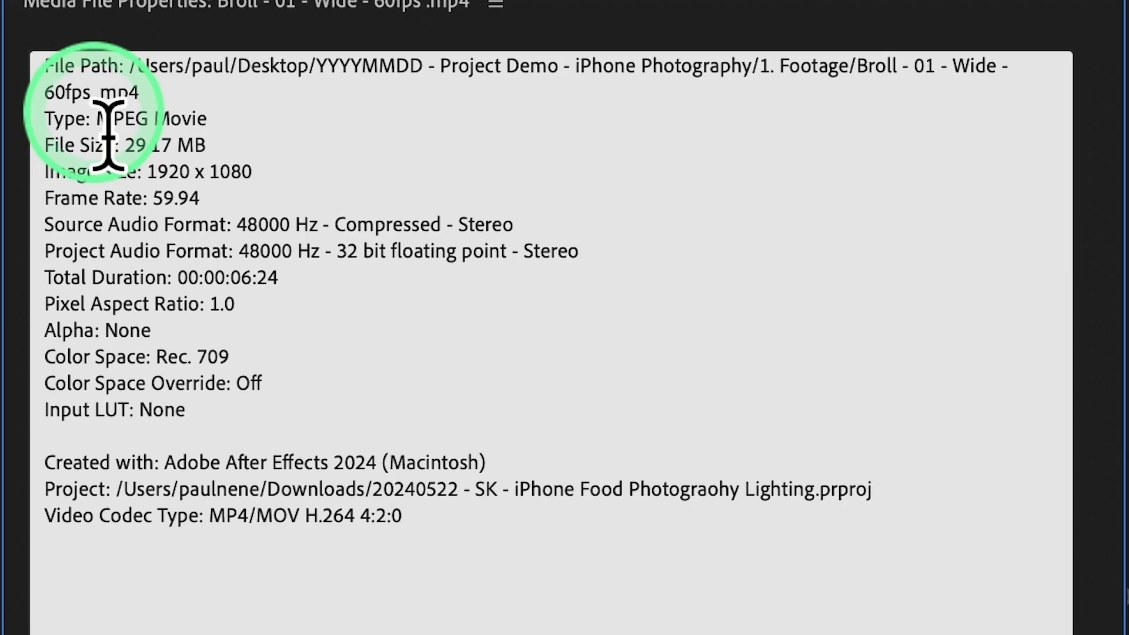
drag(94, 97, 146, 96)
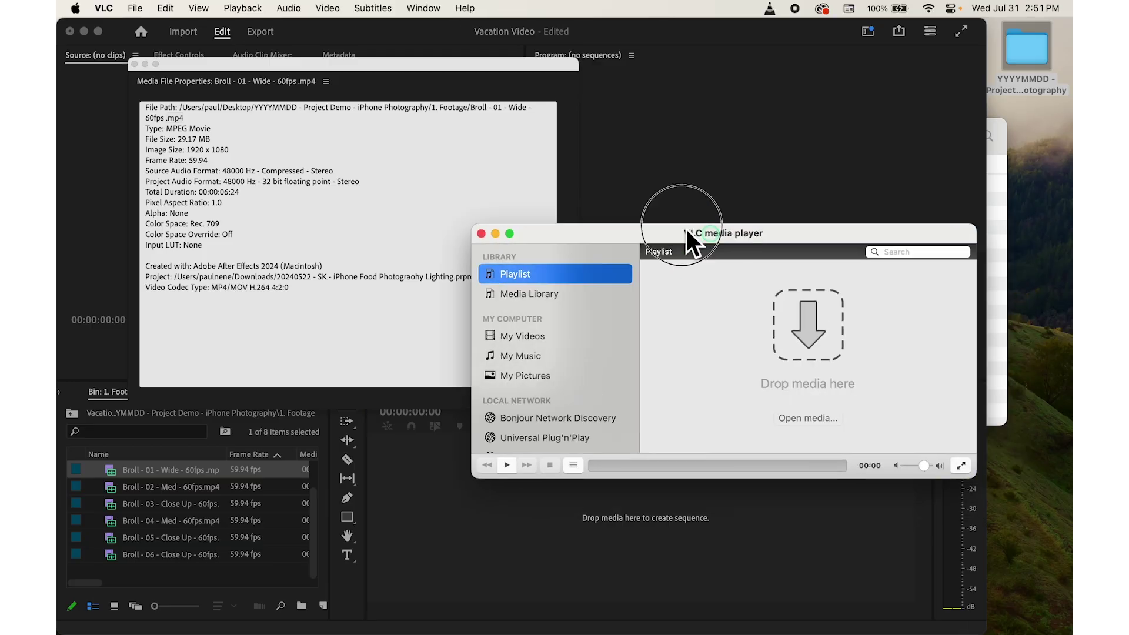
Move the VLC player window up and to the left over Premiere Pro.
drag(687, 228, 578, 192)
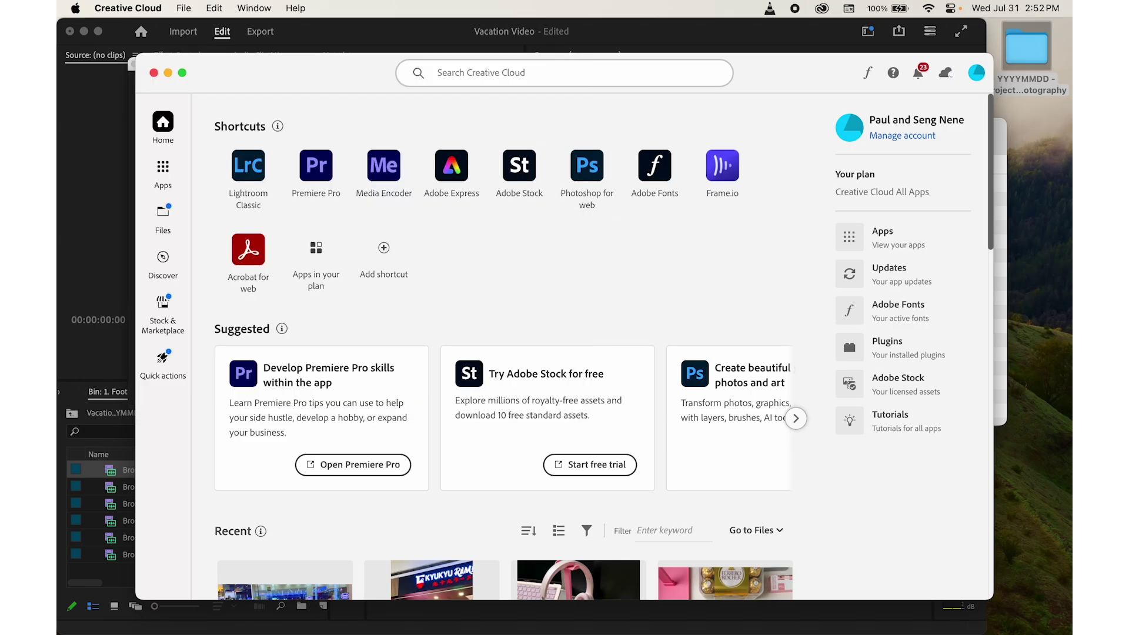
From the Creative Cloud Apps list, launch the installed Premiere Pro.
click(151, 175)
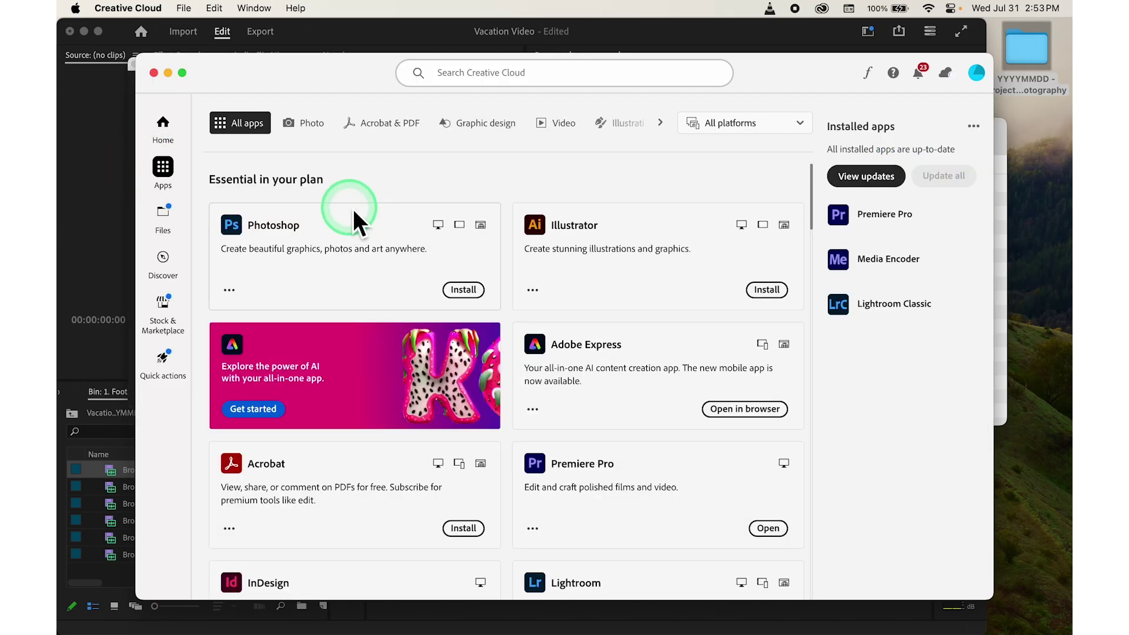
scroll(438, 343, down, 5)
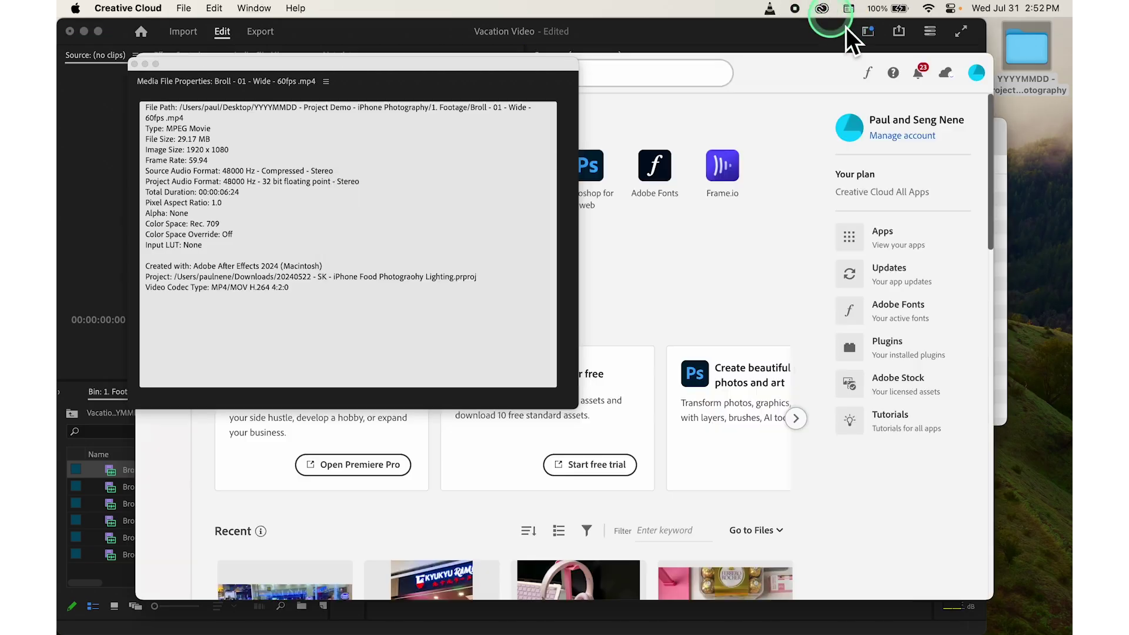
click(627, 252)
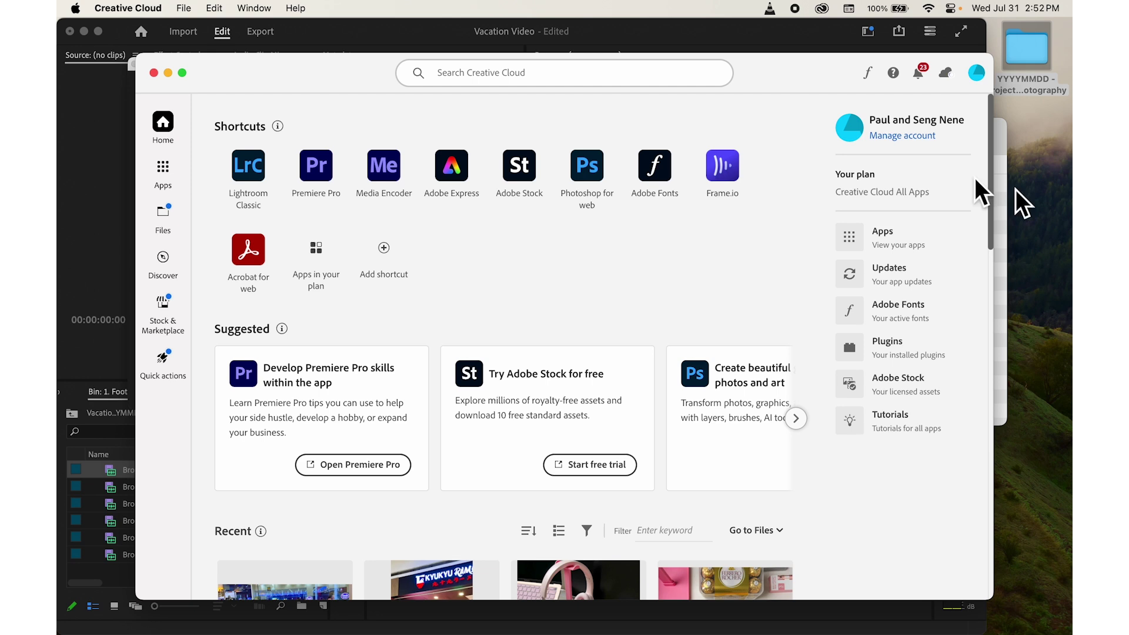
click(163, 169)
scroll(770, 268, down, 5)
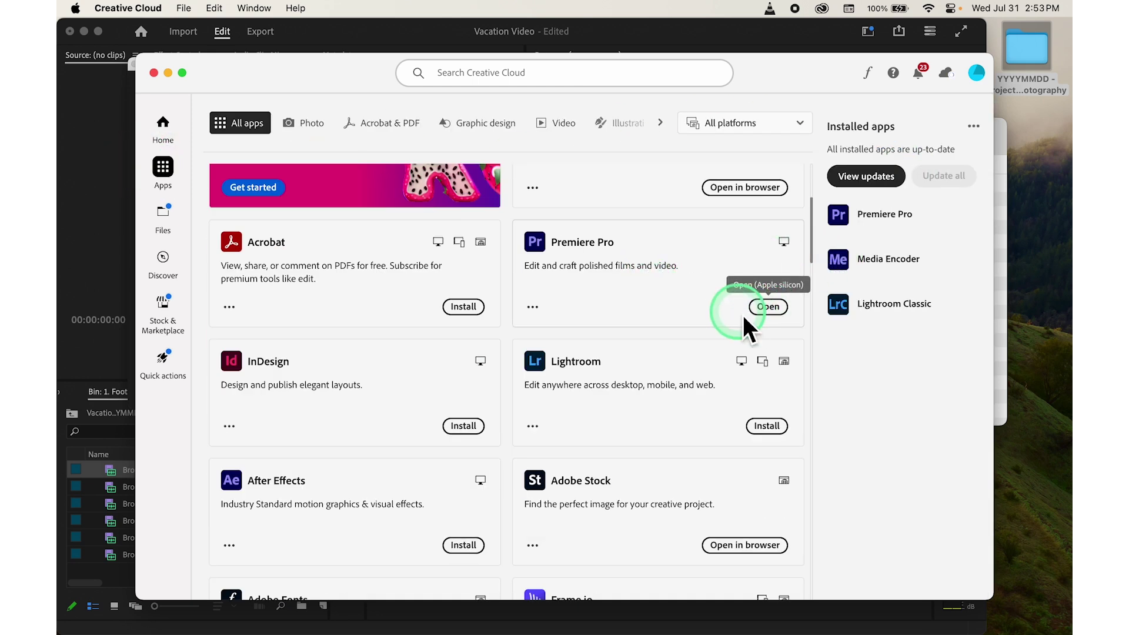
click(771, 310)
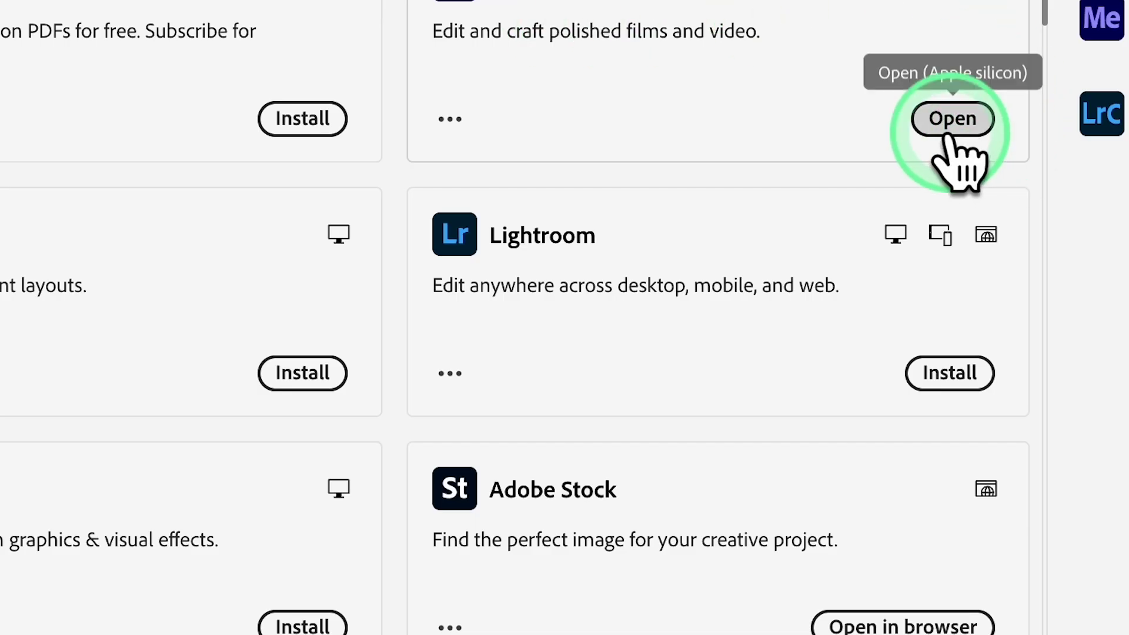
click(755, 306)
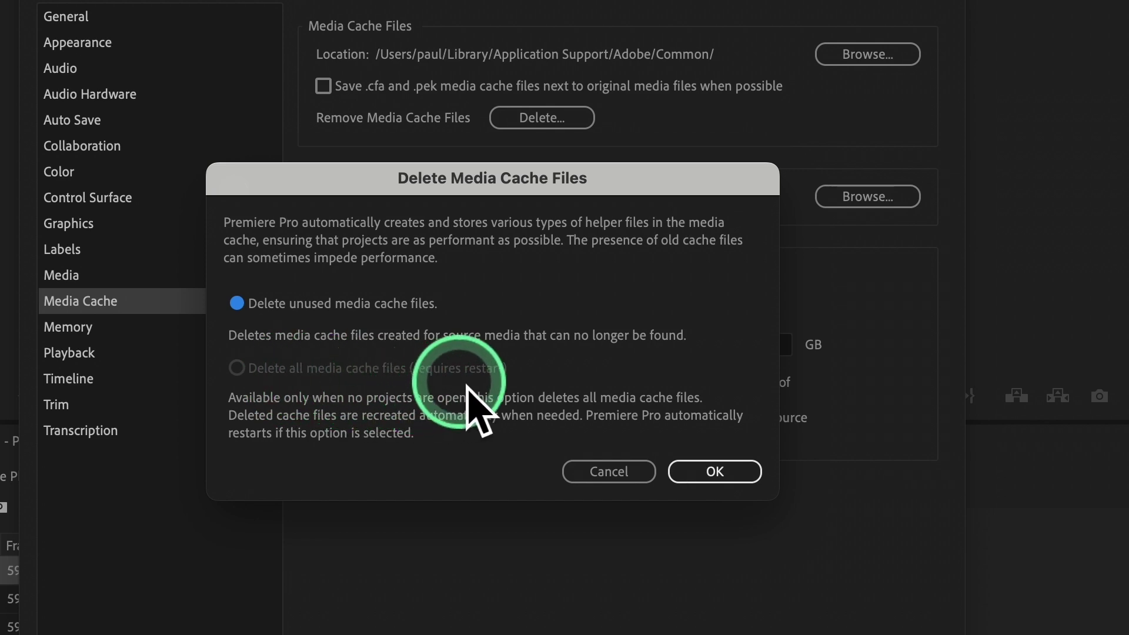
Confirm deletion of unused media cache files in Preferences > Media Cache.
click(714, 471)
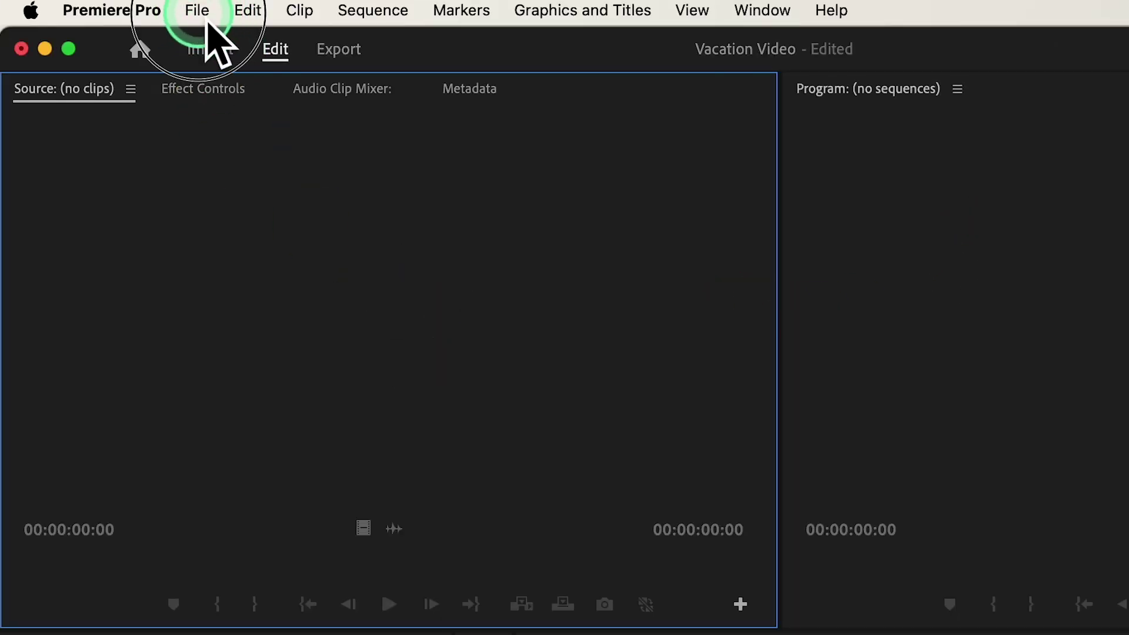
Create and open a new empty project named Test Demo via File > New.
click(177, 10)
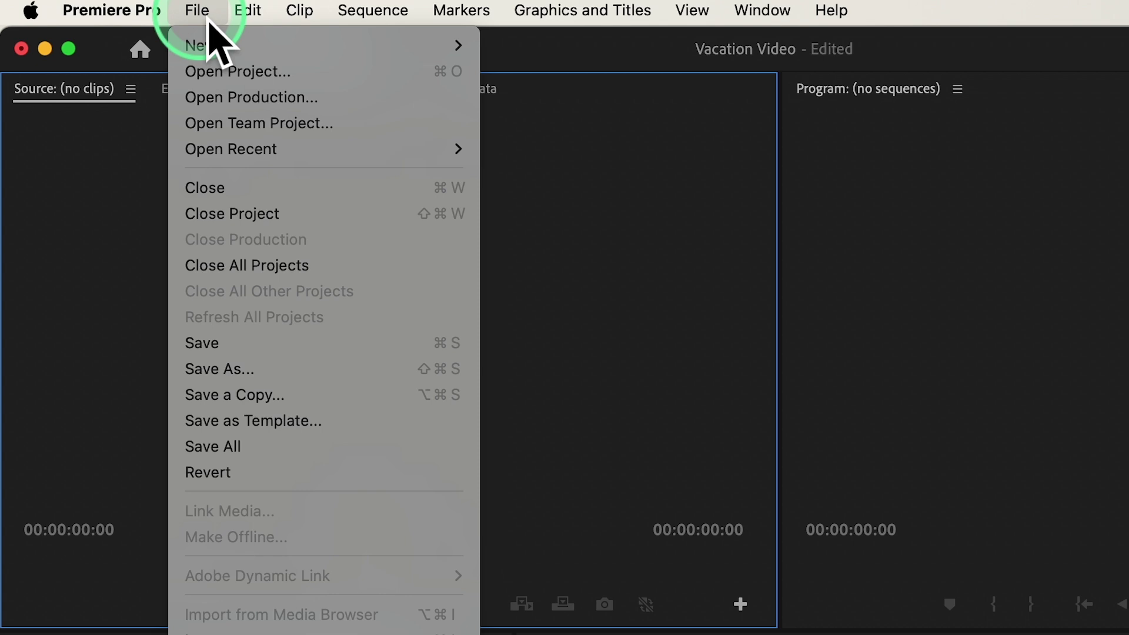
mouse_move(323, 45)
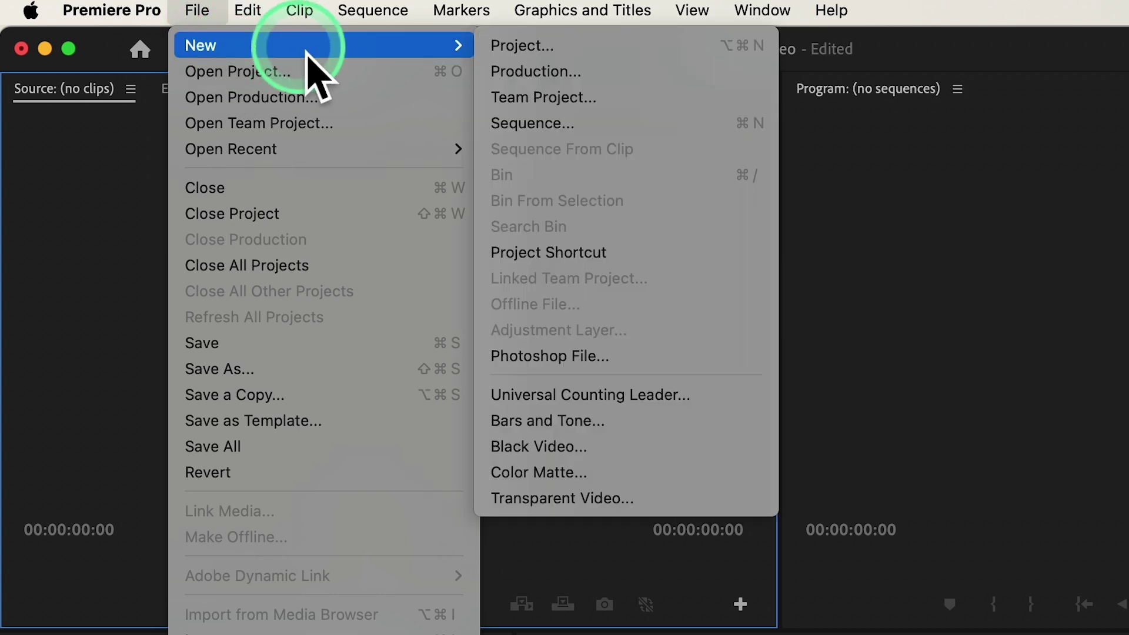
click(598, 58)
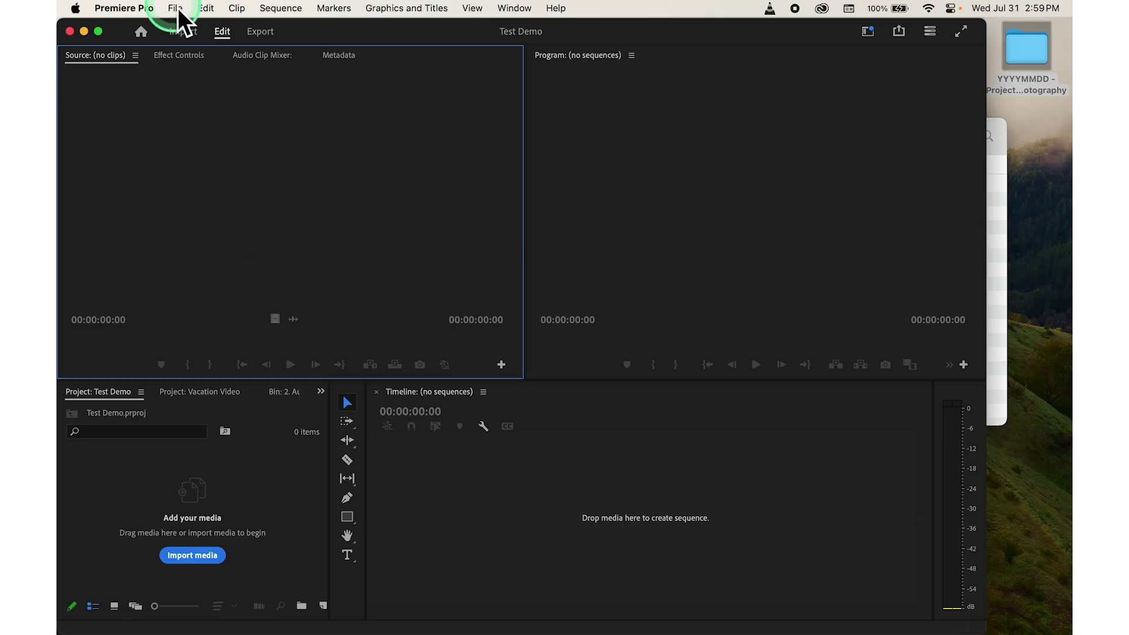
Import Broll - 01 - Wide from the 1. Footage folder into Test Demo.
click(172, 16)
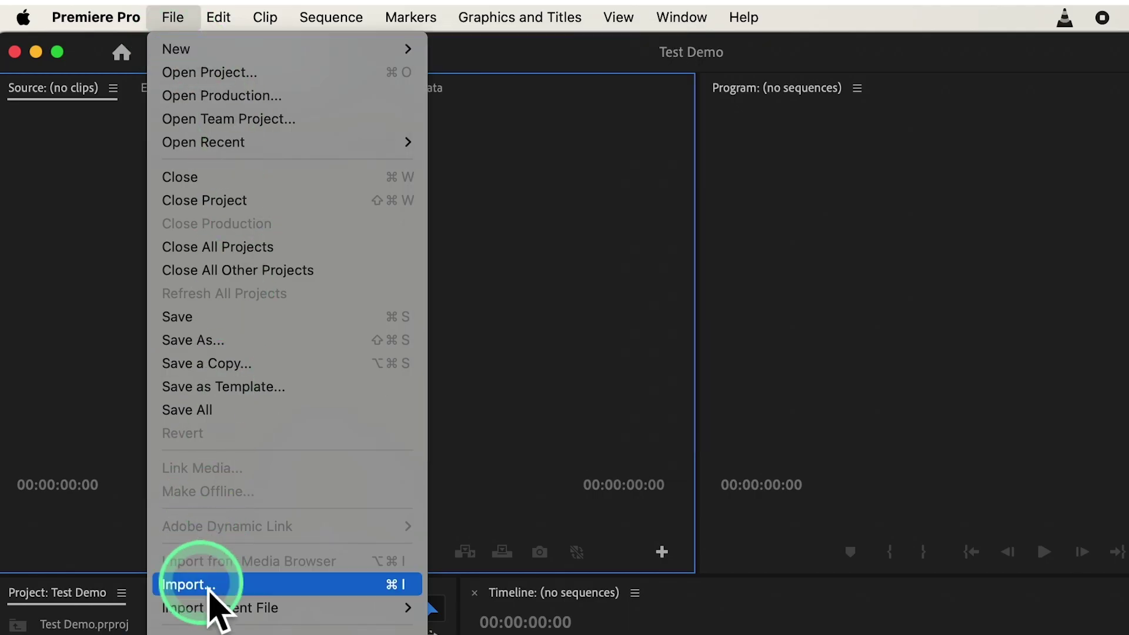
click(209, 586)
double_click(504, 181)
click(529, 176)
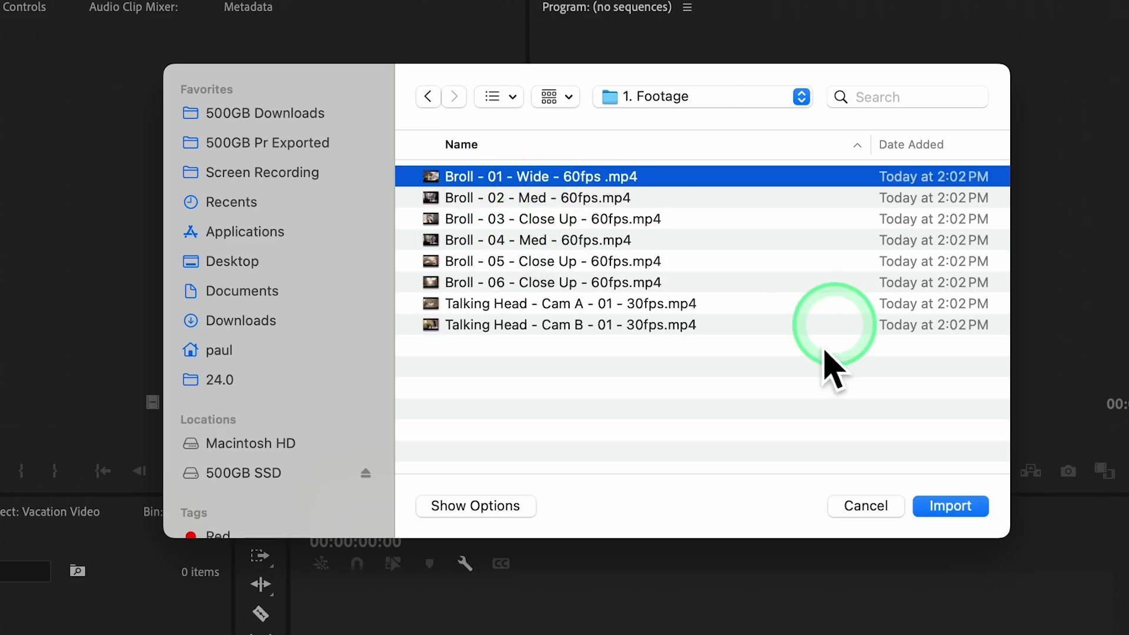
click(949, 505)
Show the imported clip's Media File Properties from its context menu.
right_click(228, 388)
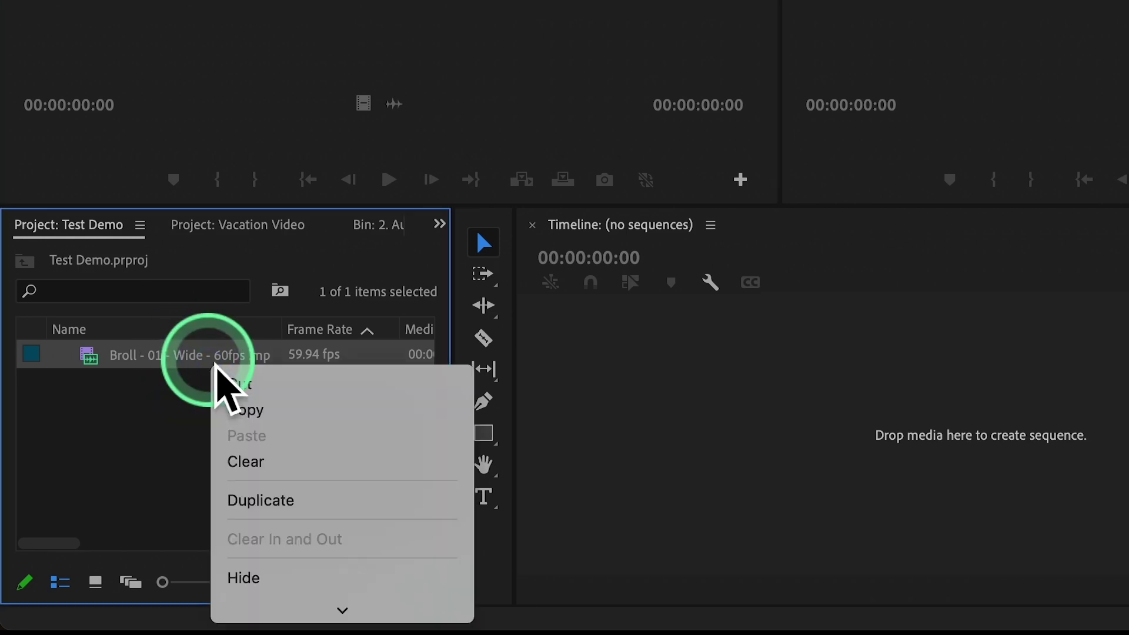
scroll(274, 409, down, 5)
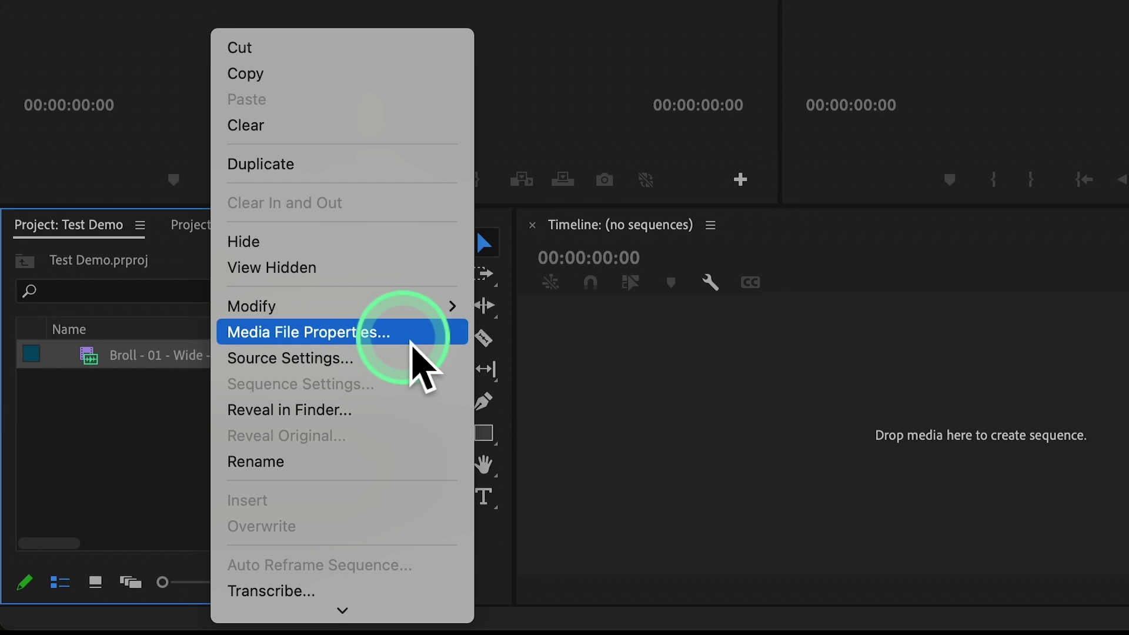
click(411, 347)
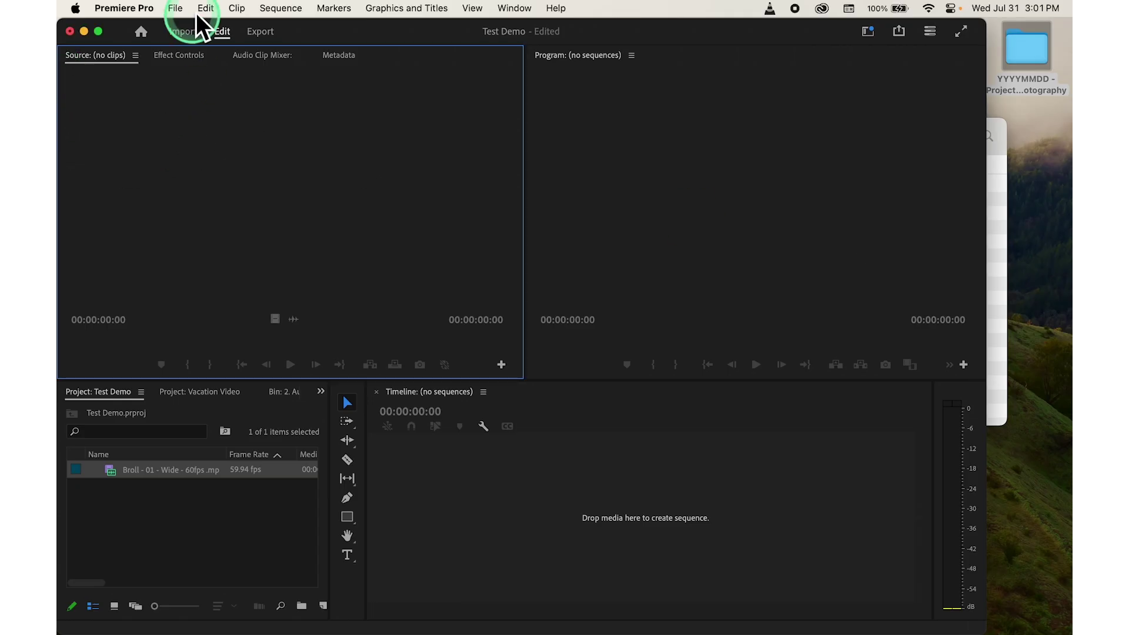
Show the Media Browser panel from Window and browse the Footage favourite folder thumbnails.
click(175, 8)
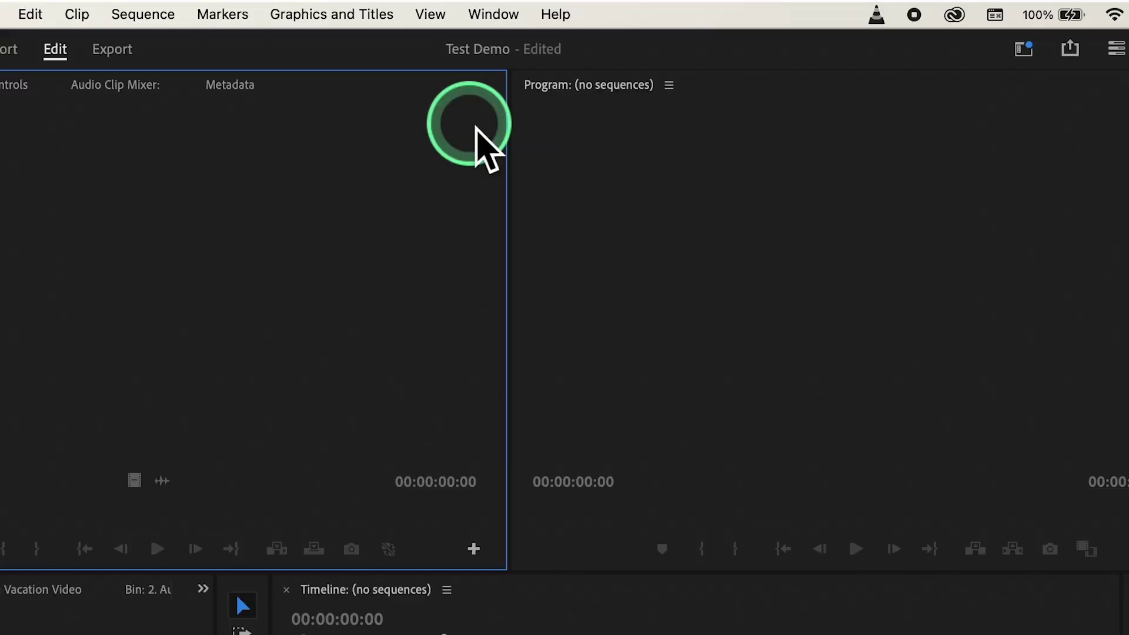
click(514, 8)
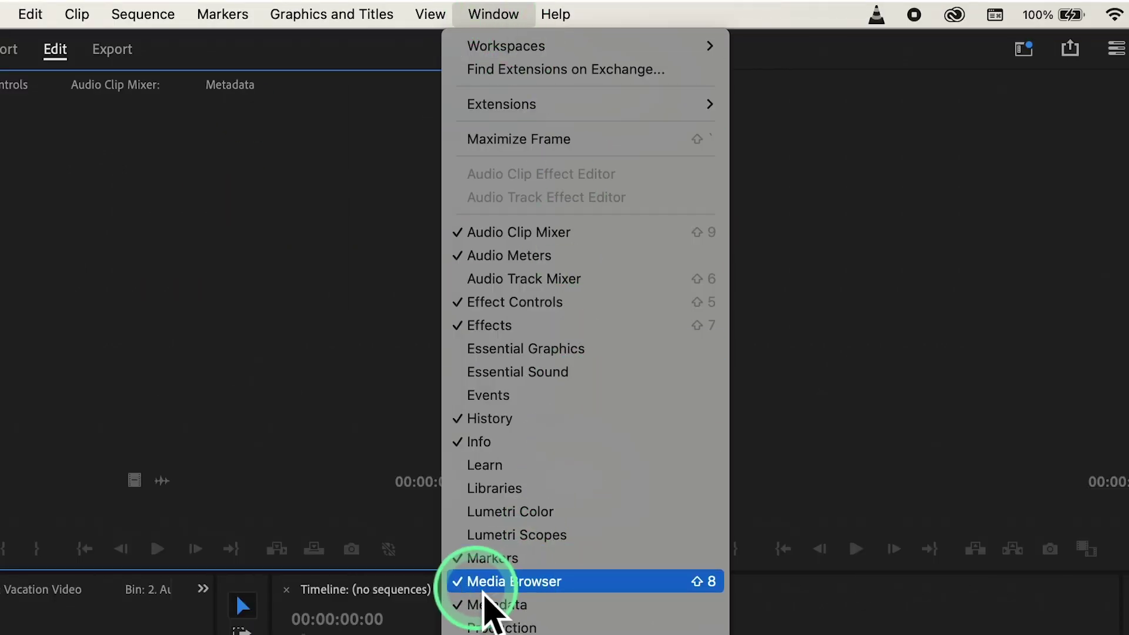
click(611, 584)
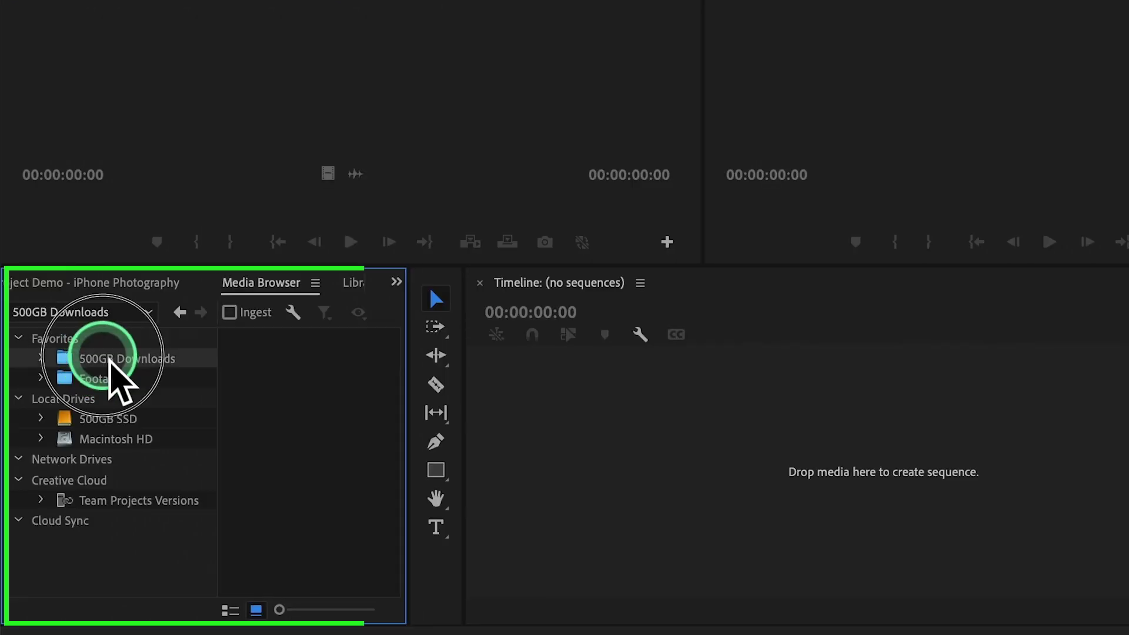
click(98, 379)
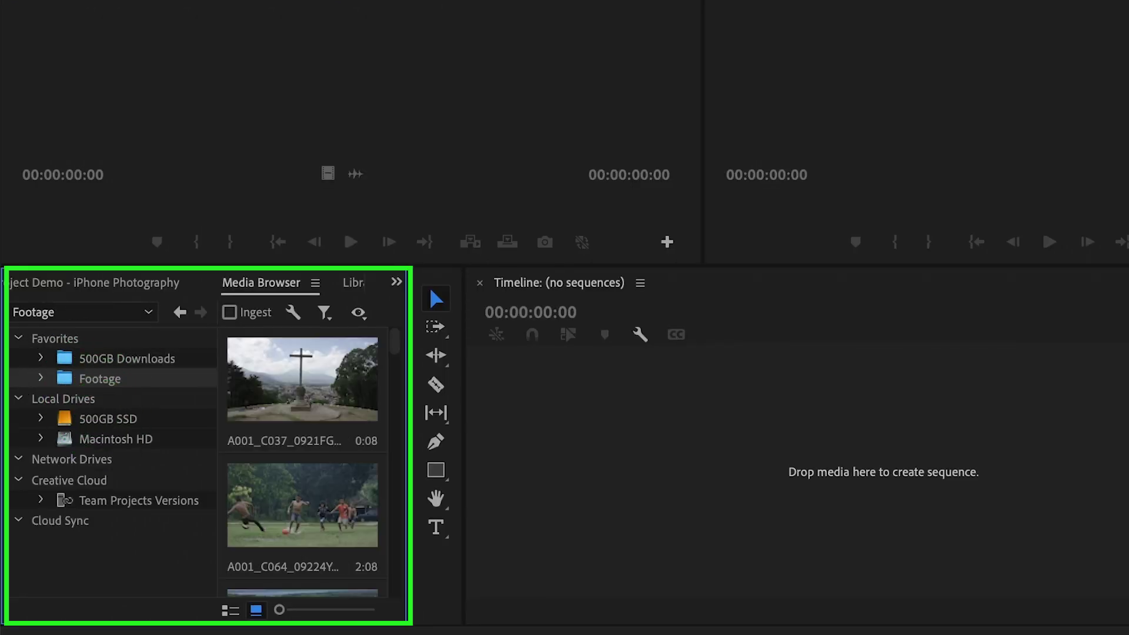